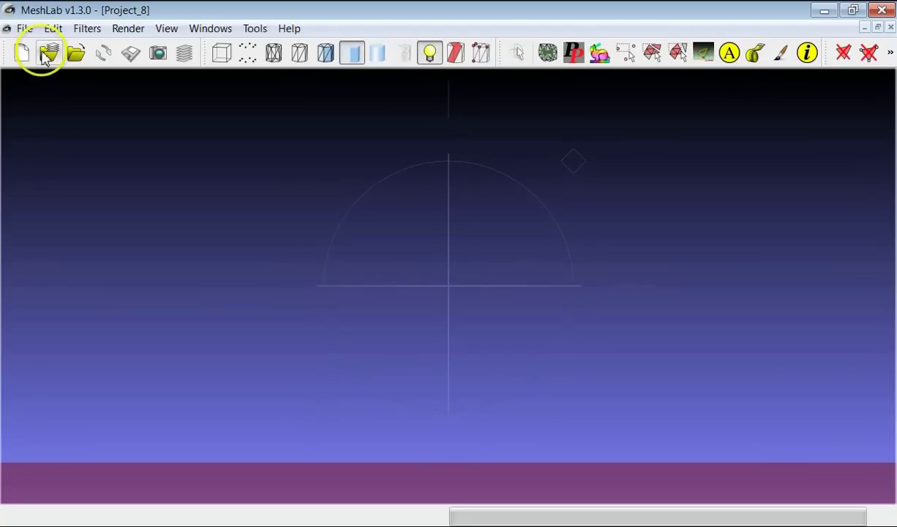
Import A000.ply (100179 vertices, 196901 faces) and rotate the head to another angle.
left_click(76, 53)
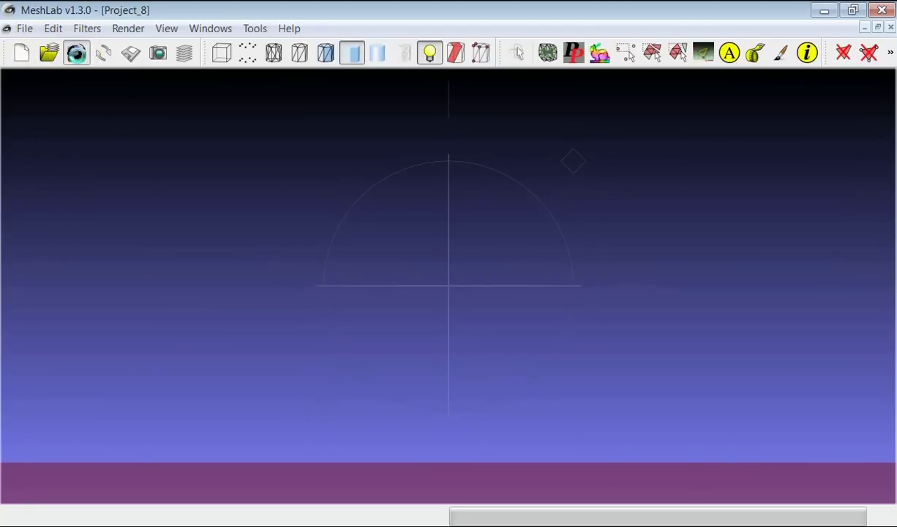
double_click(243, 161)
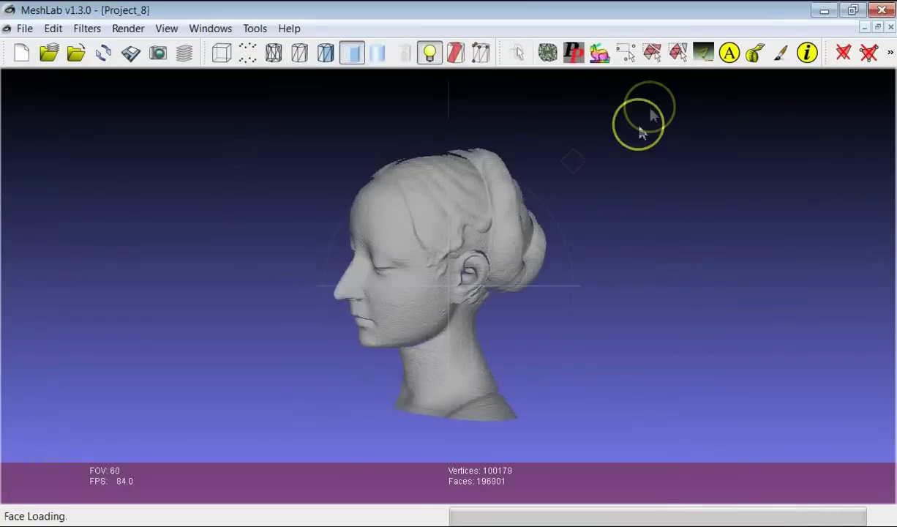
left_click_drag(404, 357, 510, 242)
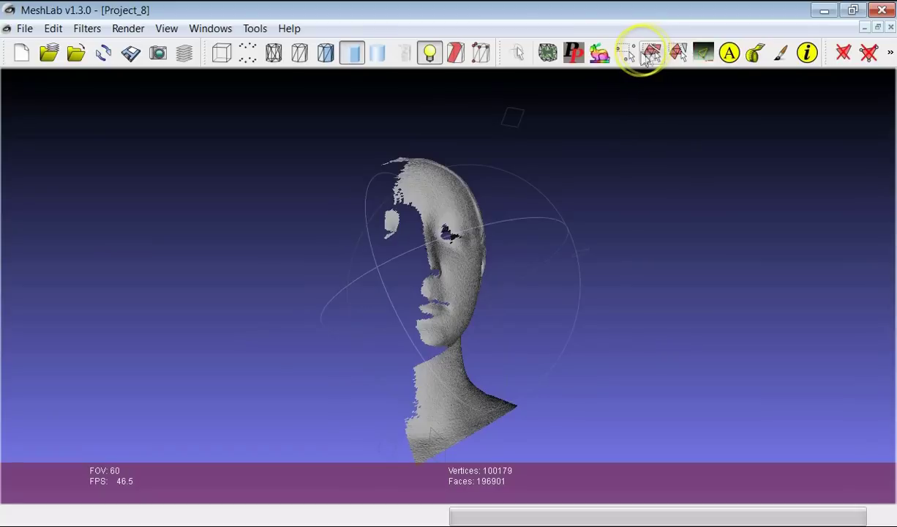
Enter area selection mode and turn the head toward the viewer, clearing an accidental neck selection.
left_click(627, 52)
left_click_drag(462, 305, 452, 356)
left_click(603, 186)
left_click(680, 53)
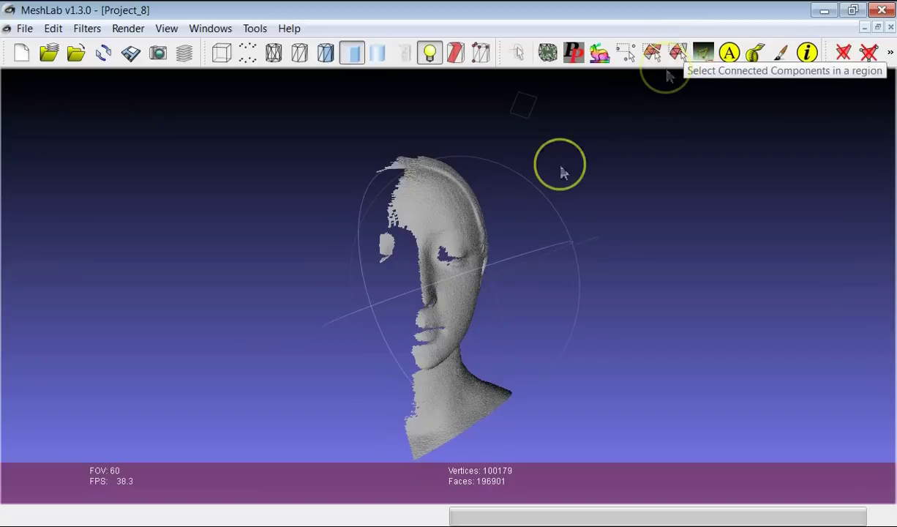
left_click_drag(452, 361, 536, 330)
left_click(369, 340)
mouse_move(486, 297)
left_mouse_down()
mouse_move(477, 270)
mouse_move(485, 285)
left_mouse_up()
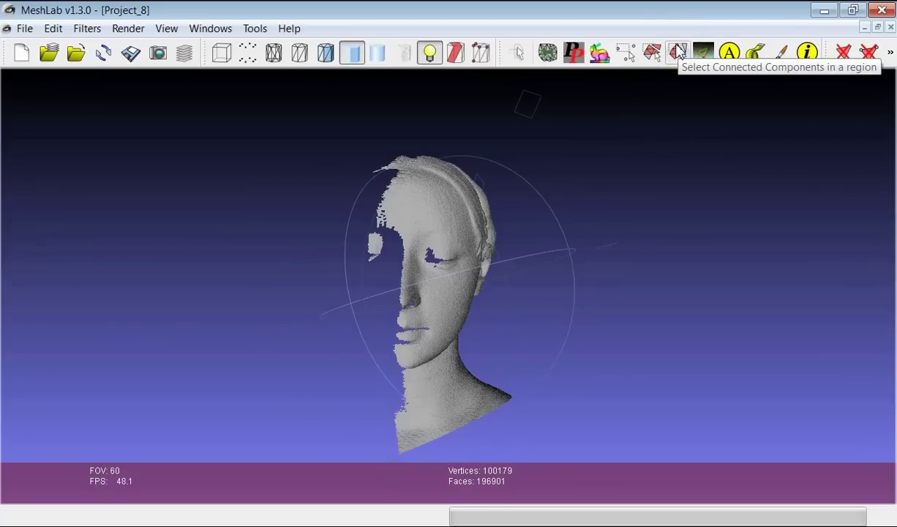
Use Select Connected Components in a region to select only the 479-face stray fragment.
left_click(678, 52)
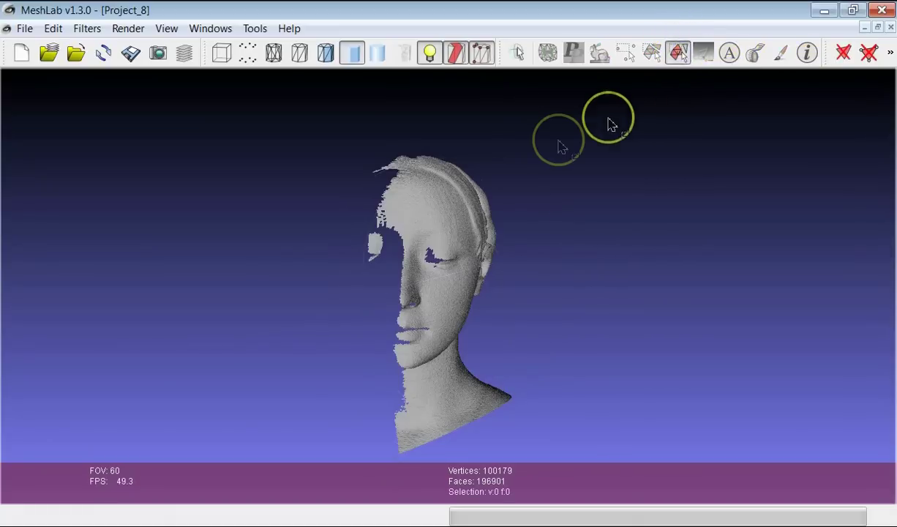
left_click(364, 280)
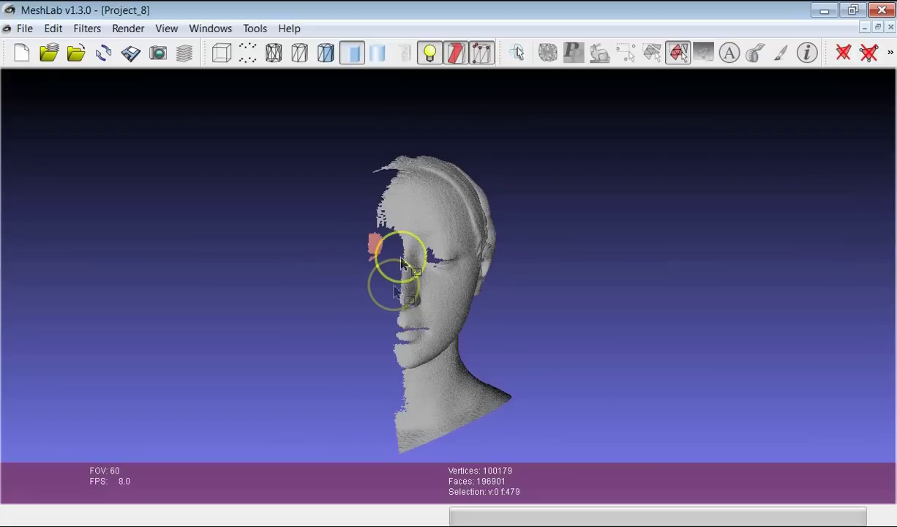
left_click(407, 150)
left_click_drag(410, 154, 414, 158)
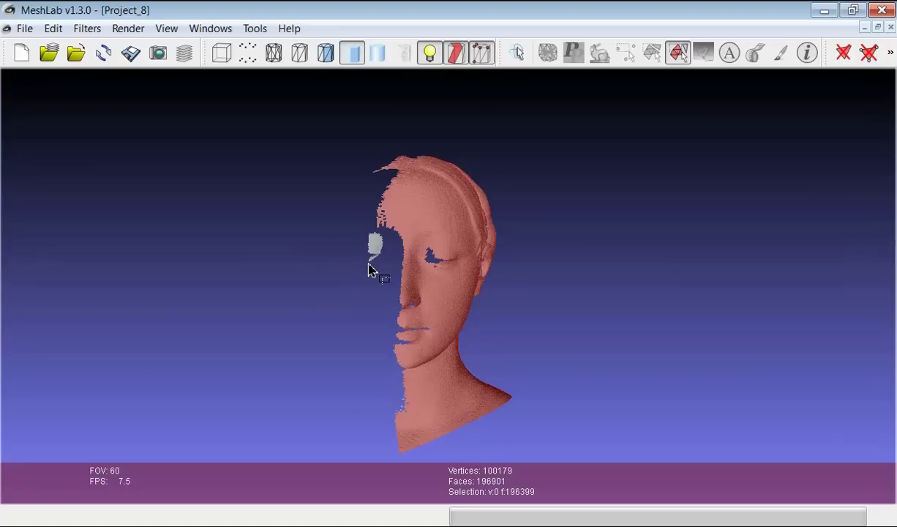
left_click_drag(368, 269, 376, 291)
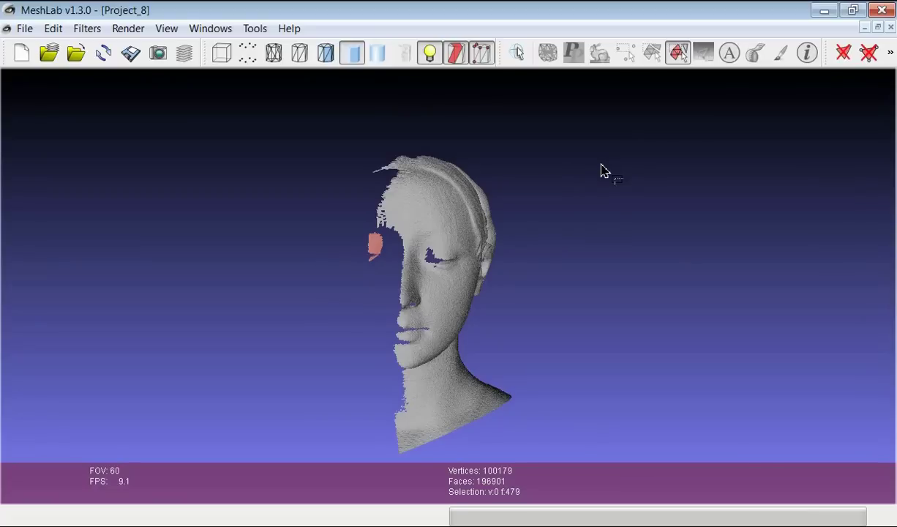
Zoom onto the face in a three-quarter view and bring up Z-painting (black, circle brush size 20).
left_click(679, 57)
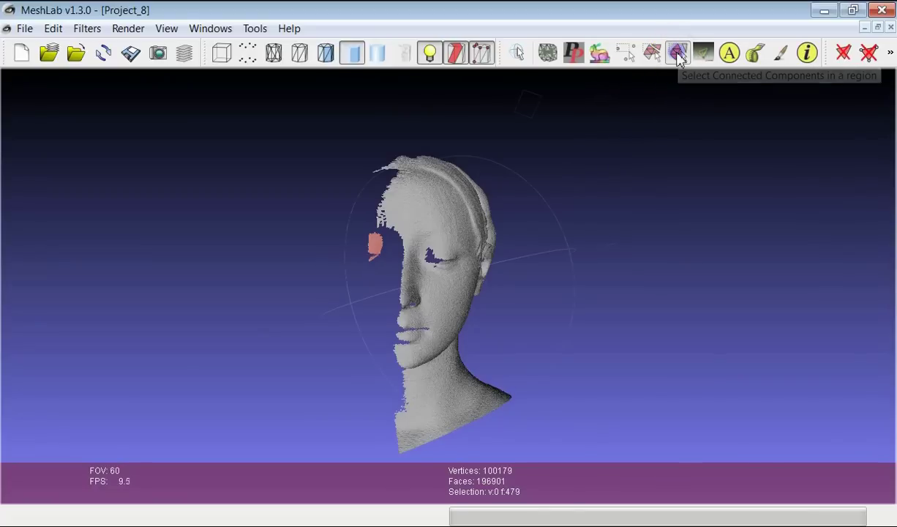
left_click_drag(436, 290, 407, 281)
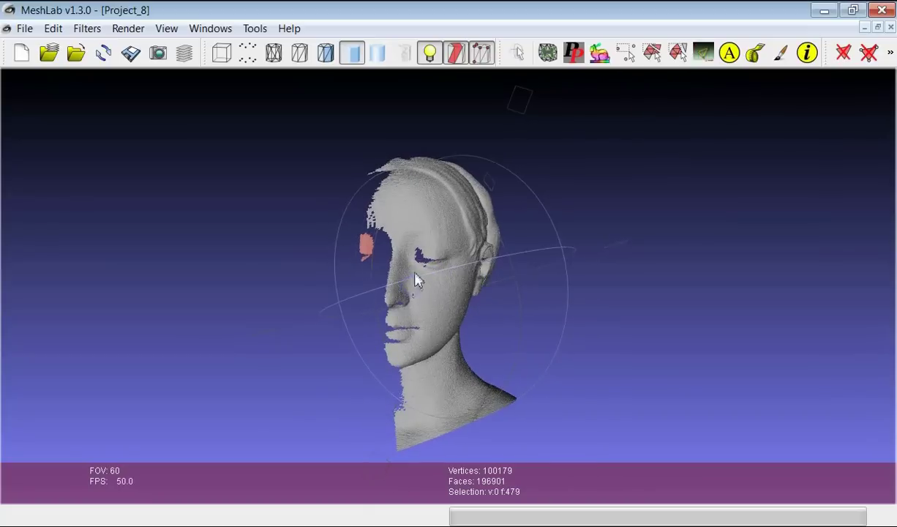
scroll(406, 280, "up", 5)
scroll(422, 286, "up", 2)
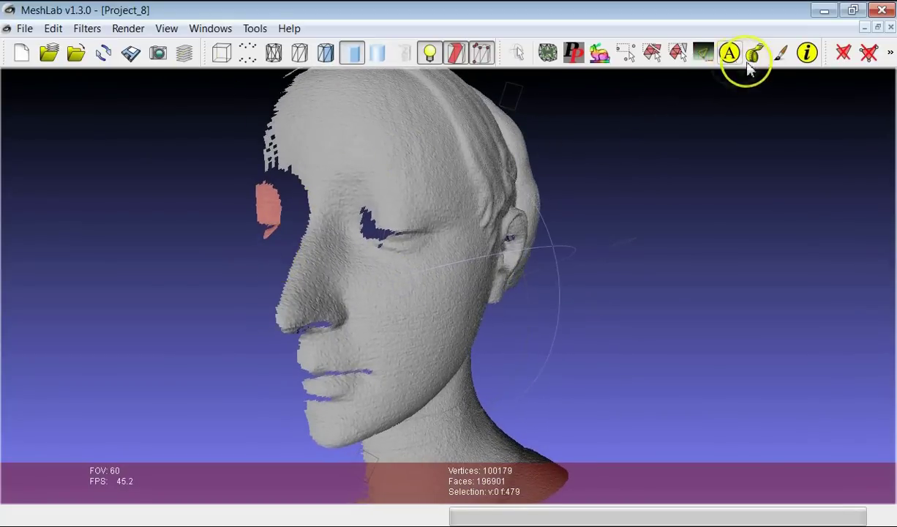
left_click(781, 56)
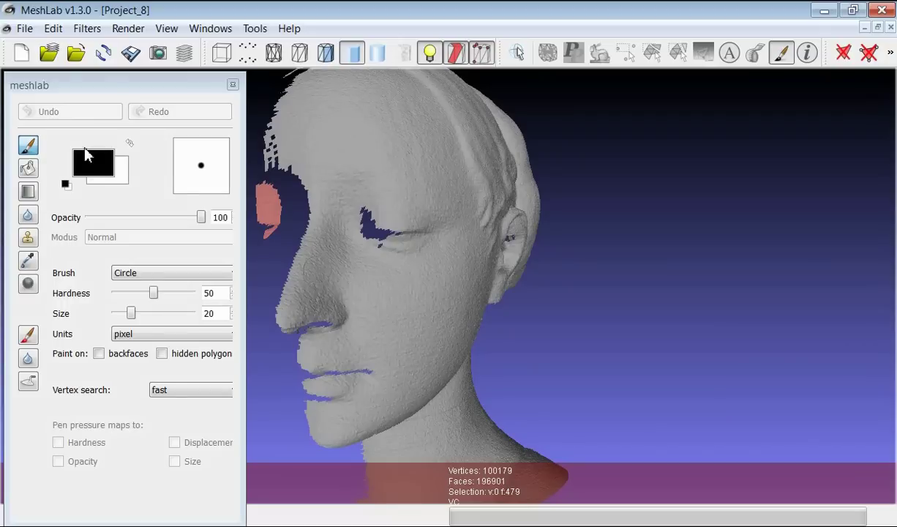
Switch to selection painting and paint the nose, cheek and mouth area into the selection.
left_click(29, 336)
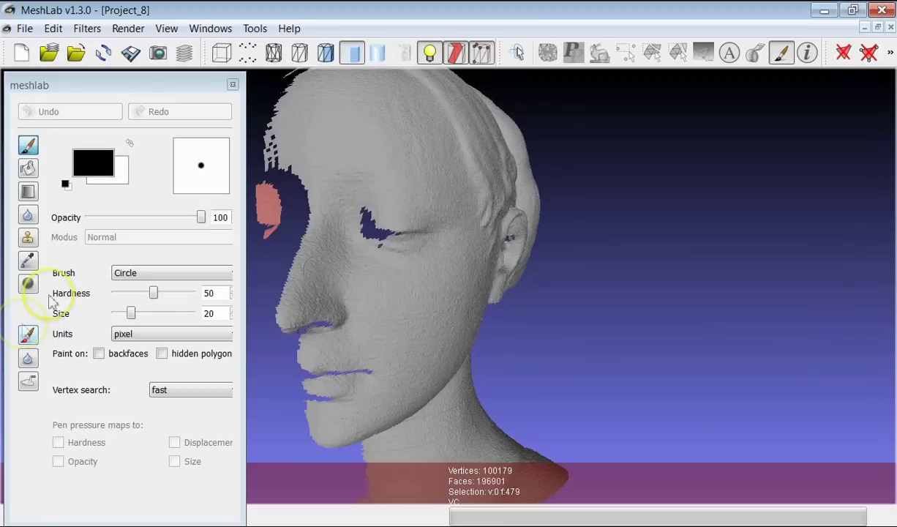
left_click(30, 335)
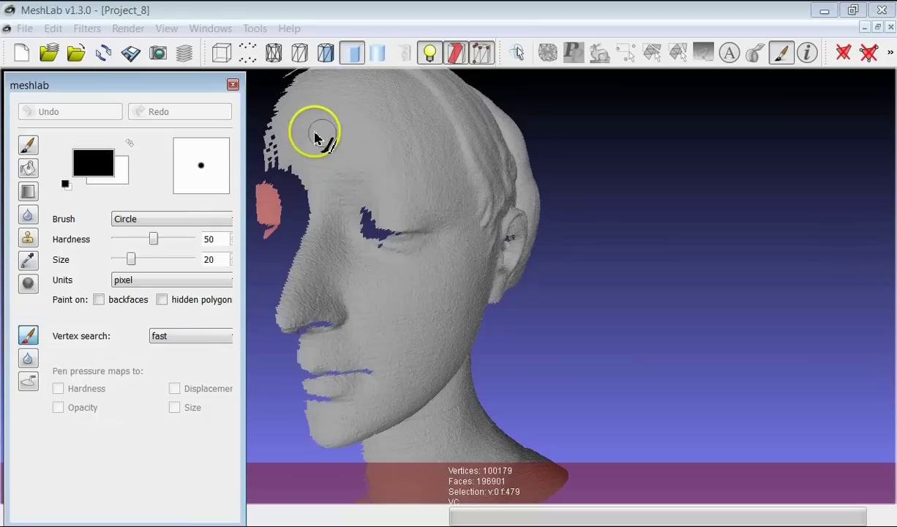
left_click(315, 276)
mouse_move(311, 286)
left_mouse_down()
mouse_move(304, 296)
mouse_move(360, 305)
mouse_move(370, 296)
mouse_move(388, 355)
mouse_move(330, 338)
left_mouse_up()
mouse_move(430, 293)
left_mouse_down()
mouse_move(430, 326)
mouse_move(418, 327)
left_mouse_up()
Shrink the brush to 4 and paint thin lines above the eye and down the cheek to the chin.
left_click_drag(131, 259, 117, 260)
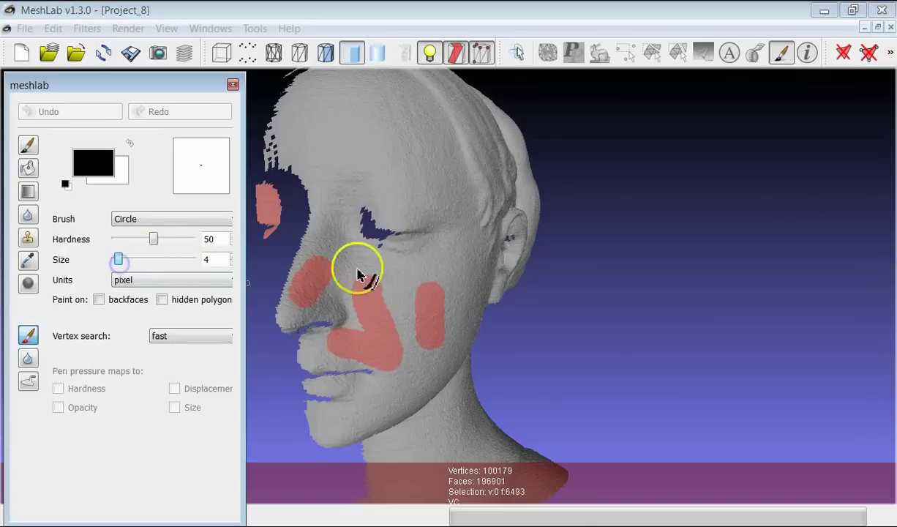
left_click_drag(417, 194, 449, 229)
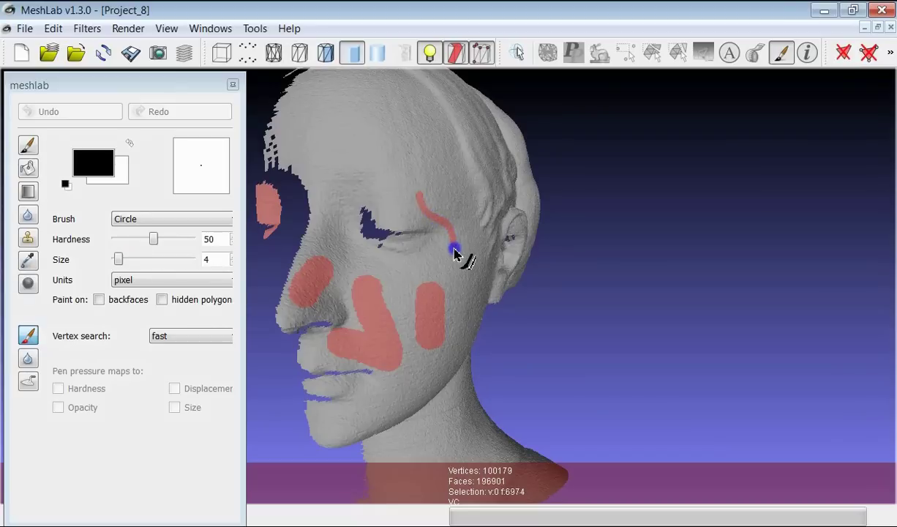
mouse_move(452, 264)
left_mouse_down()
mouse_move(458, 301)
mouse_move(444, 350)
mouse_move(376, 396)
mouse_move(358, 423)
left_mouse_up()
left_click_drag(401, 141, 371, 162)
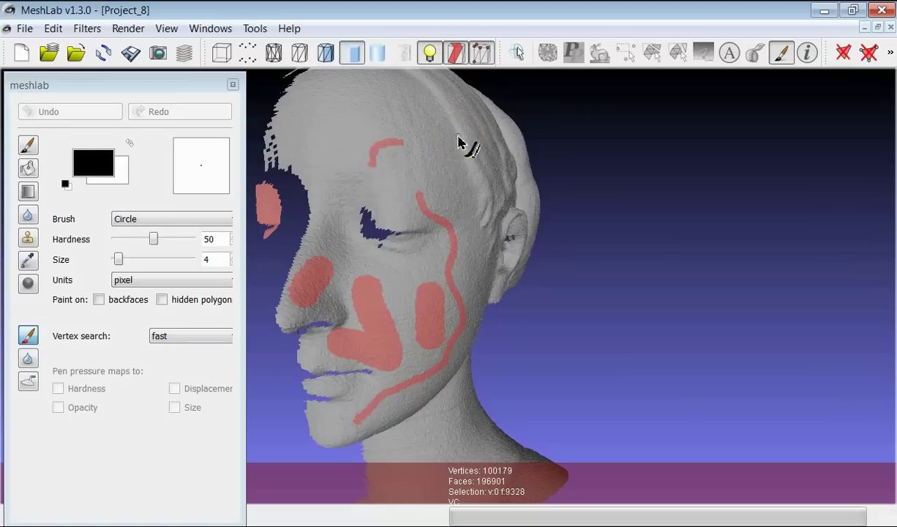
Rotate to inspect the painted areas, then paint the forehead's left edge into the selection.
key("Escape")
left_click(429, 144)
mouse_move(426, 291)
left_mouse_down()
mouse_move(407, 180)
mouse_move(426, 279)
left_mouse_up()
scroll(427, 279, "down", 3)
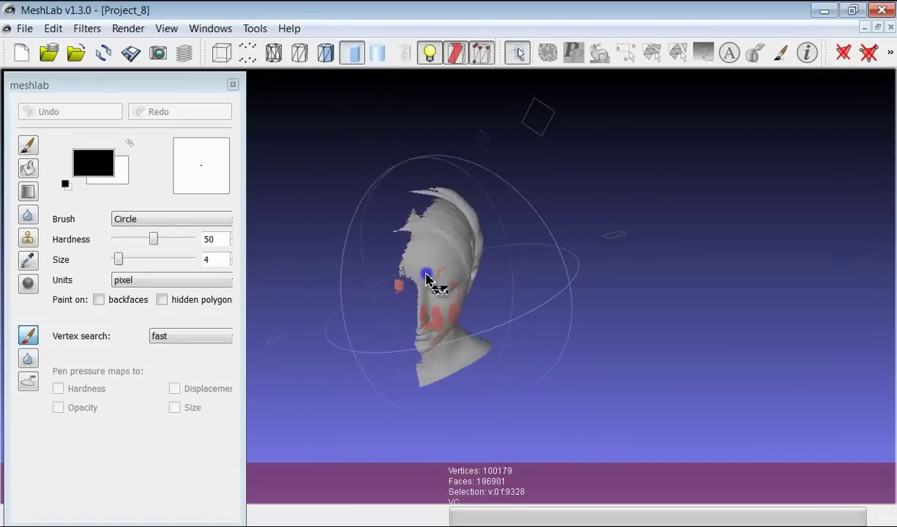
scroll(424, 256, "up", 5)
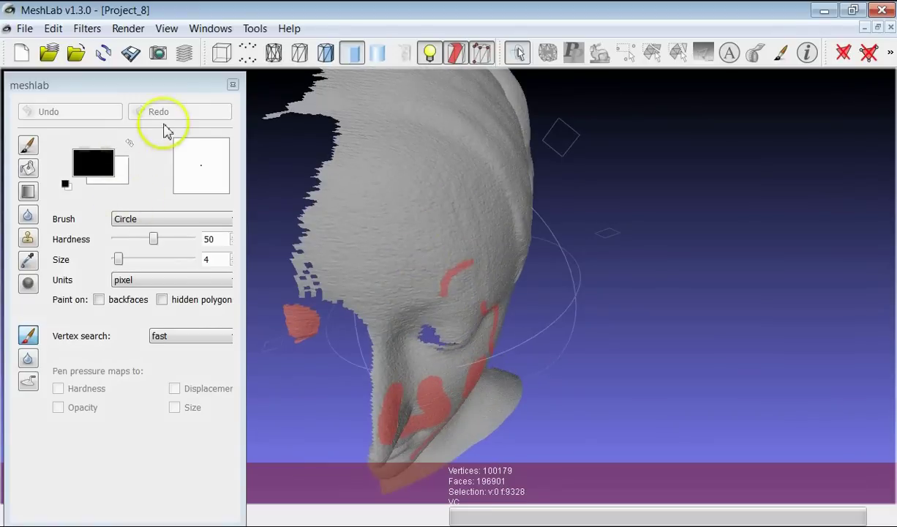
key("Escape")
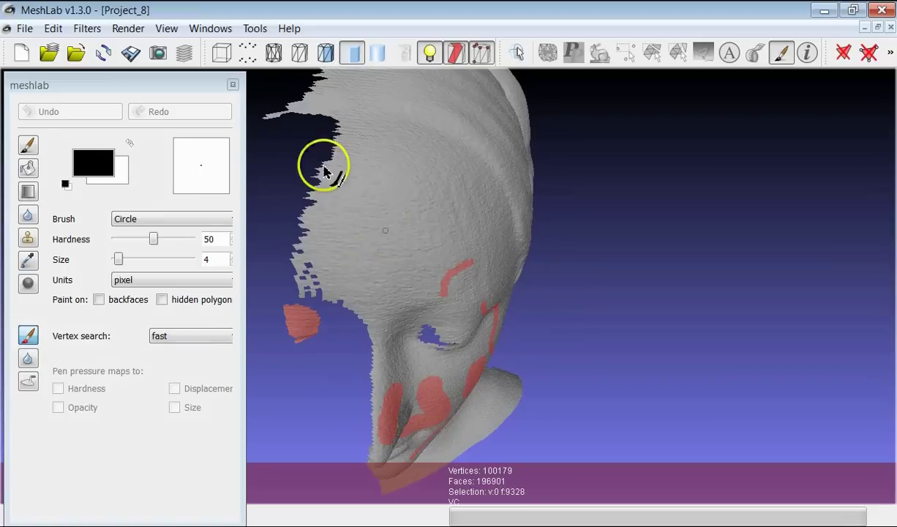
mouse_move(315, 188)
left_mouse_down()
mouse_move(314, 166)
mouse_move(343, 125)
mouse_move(312, 203)
left_mouse_up()
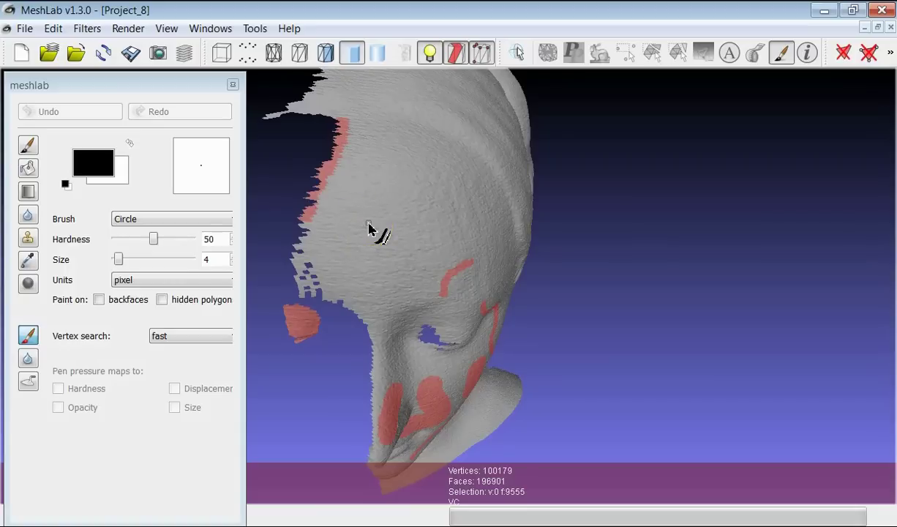
left_click(344, 188)
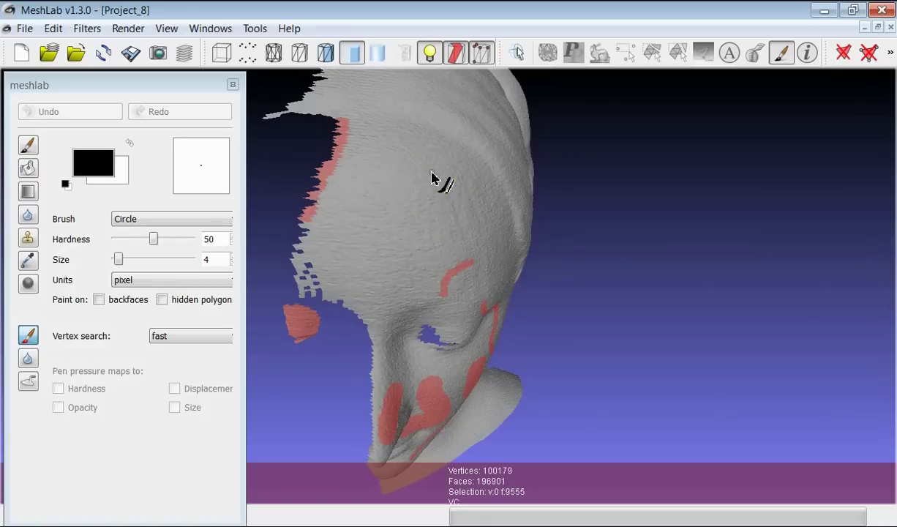
Paint strokes across the brow, forehead and face's left edge, reaching 10992 faces, and close the panel.
mouse_move(431, 174)
left_mouse_down()
mouse_move(380, 204)
mouse_move(372, 223)
mouse_move(456, 223)
left_mouse_up()
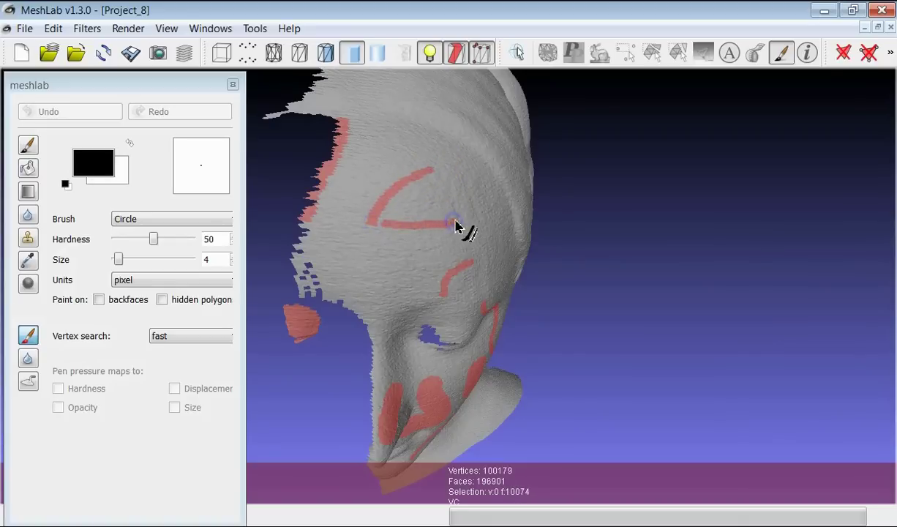
mouse_move(405, 155)
left_mouse_down()
mouse_move(457, 165)
mouse_move(485, 218)
left_mouse_up()
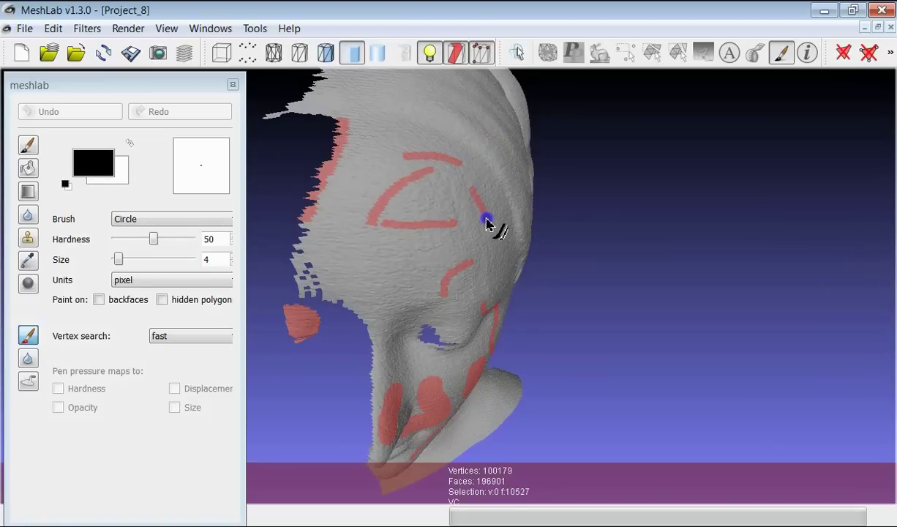
mouse_move(310, 245)
left_mouse_down()
mouse_move(312, 217)
mouse_move(296, 264)
mouse_move(299, 279)
mouse_move(299, 254)
mouse_move(308, 262)
mouse_move(313, 297)
mouse_move(305, 257)
mouse_move(315, 276)
mouse_move(315, 300)
mouse_move(300, 278)
left_mouse_up()
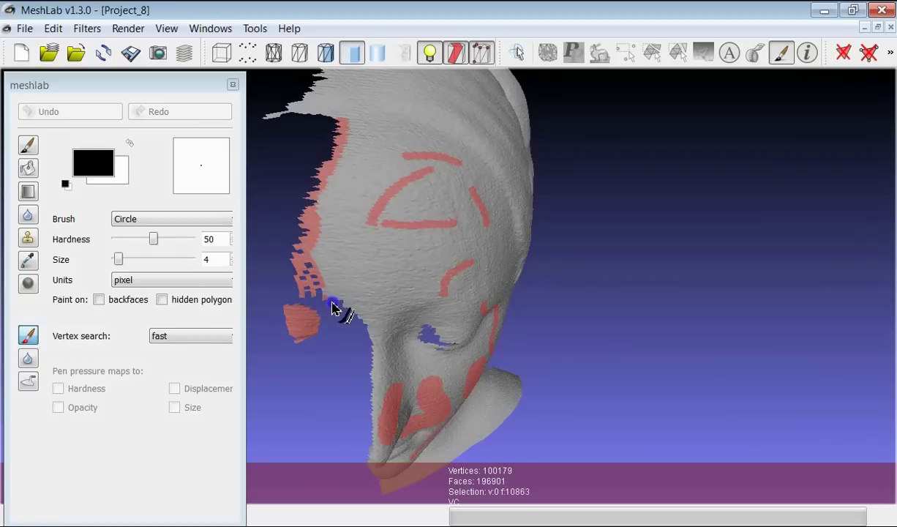
mouse_move(346, 307)
left_mouse_down()
mouse_move(304, 244)
mouse_move(329, 299)
left_mouse_up()
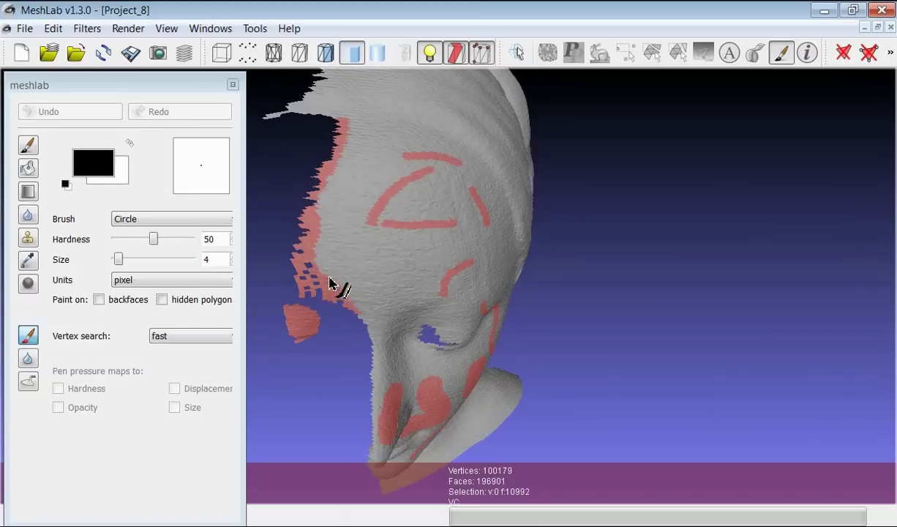
left_click(233, 85)
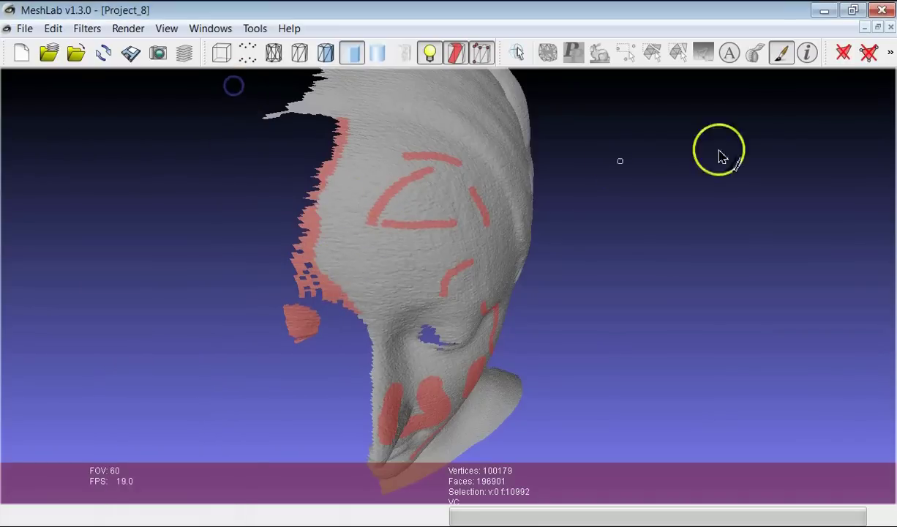
Turn off painting, reorient the head into a tilted profile view, and open Filters > Selection.
left_click(781, 52)
left_click_drag(404, 375, 468, 307)
scroll(397, 335, "down", 5)
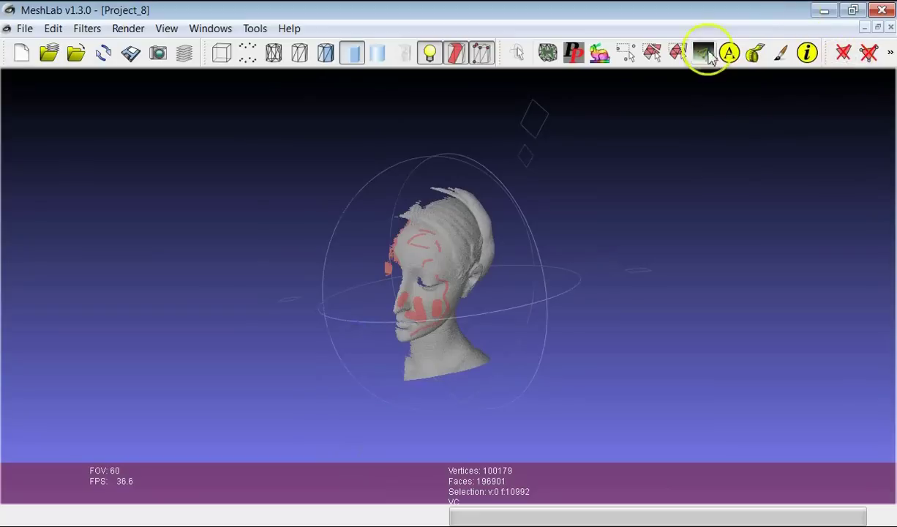
left_click_drag(415, 294, 458, 294)
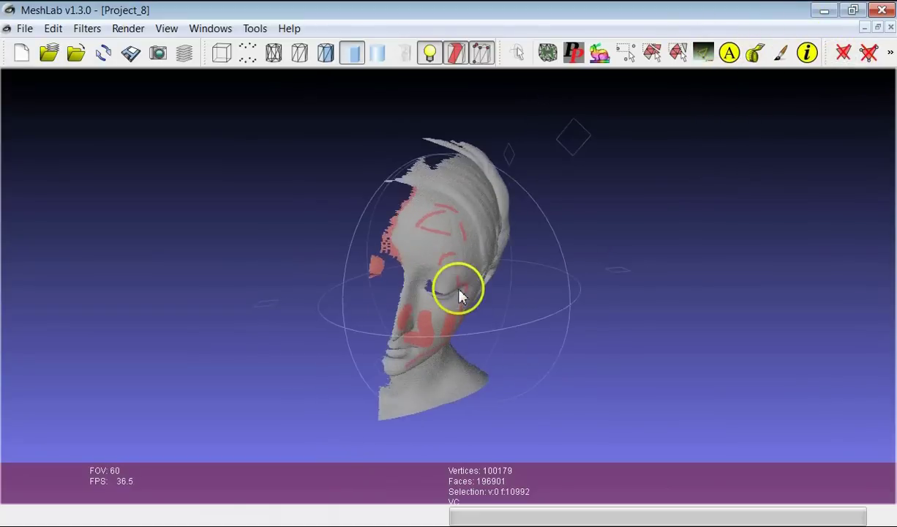
scroll(459, 294, "up", 3)
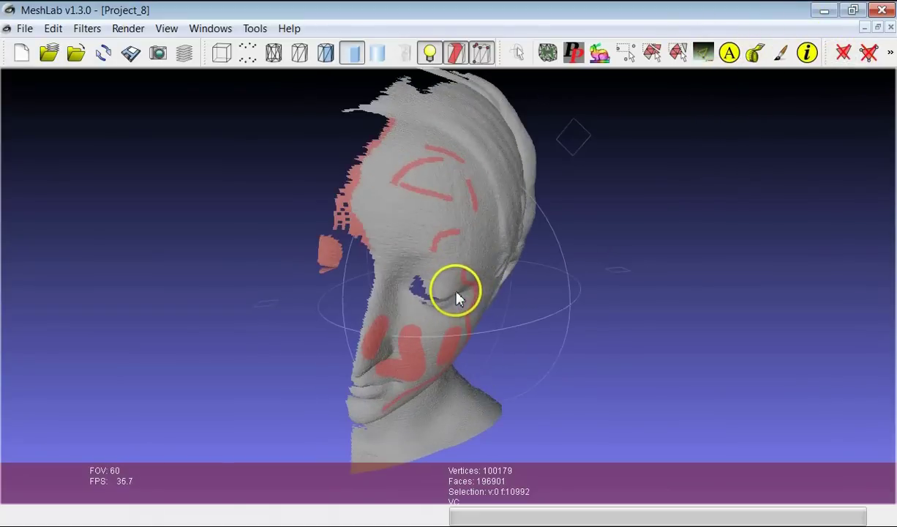
left_click(88, 30)
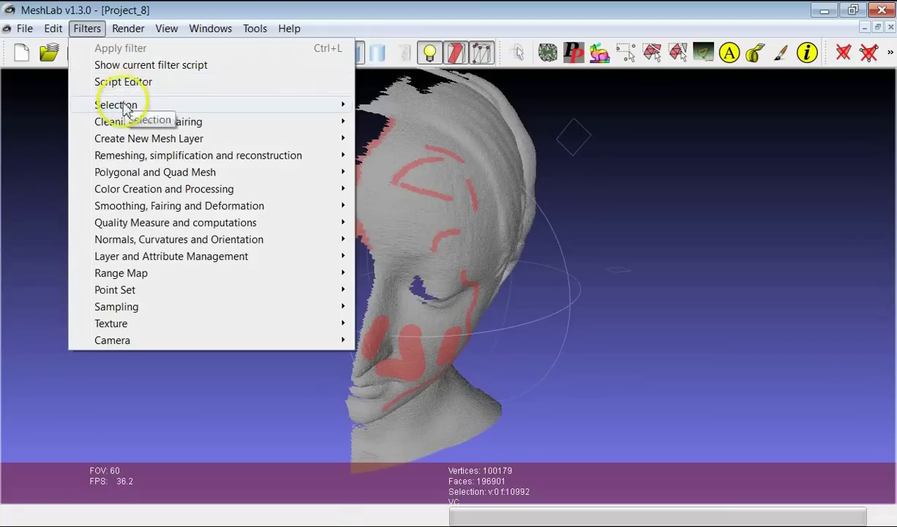
mouse_move(124, 108)
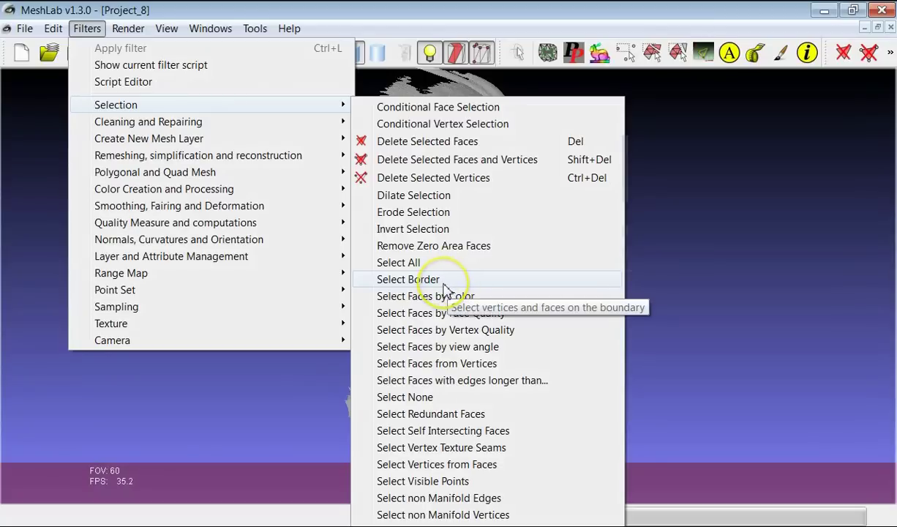
Apply Select Faces with edges longer than at Edge Threshold 1.2514 and inspect the result.
left_click(457, 378)
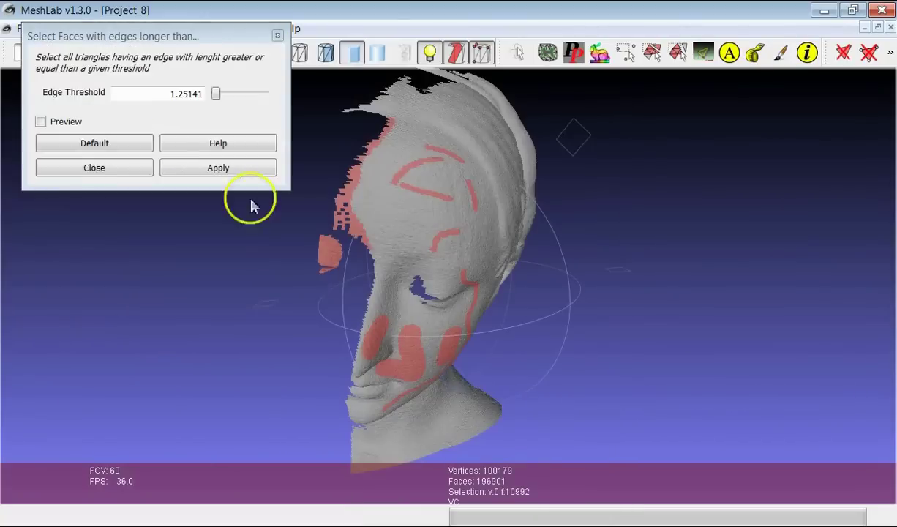
left_click_drag(209, 35, 198, 107)
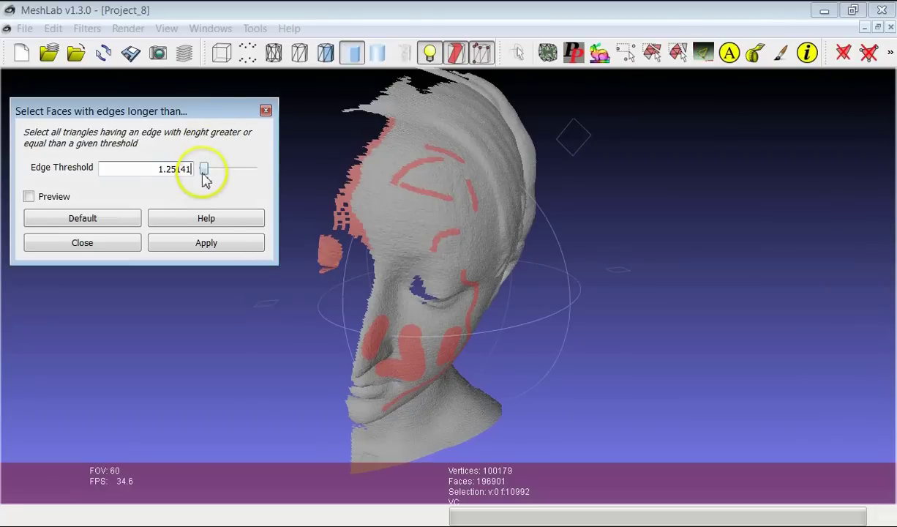
left_click(208, 245)
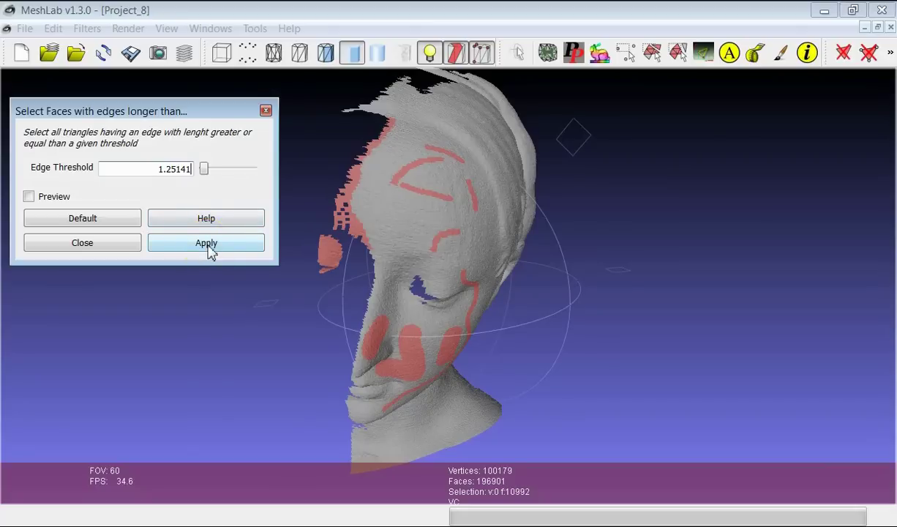
left_click(207, 245)
left_click_drag(415, 286, 267, 240)
Re-run the long-edge filter after adjusting the threshold, reaching 16151 faces, then close it.
left_click_drag(203, 168, 202, 177)
left_click(207, 243)
left_click_drag(454, 327, 368, 156)
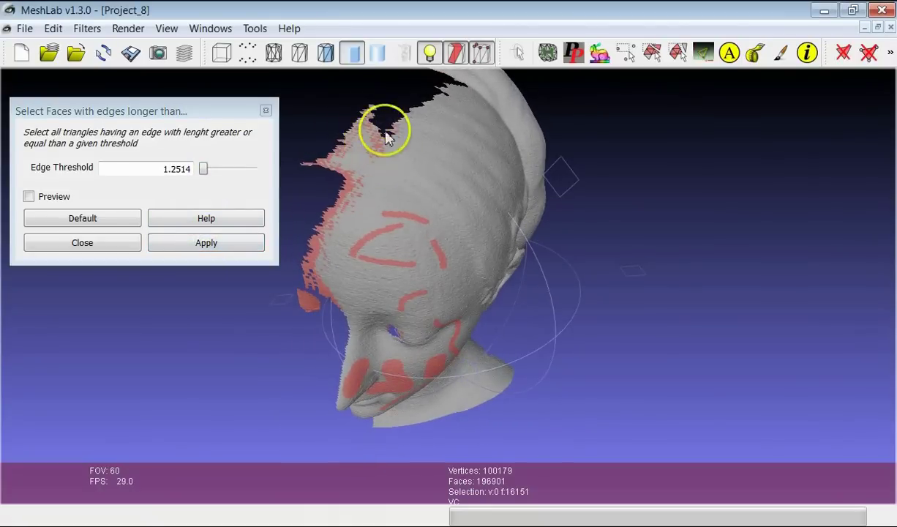
left_click_drag(395, 120, 475, 256)
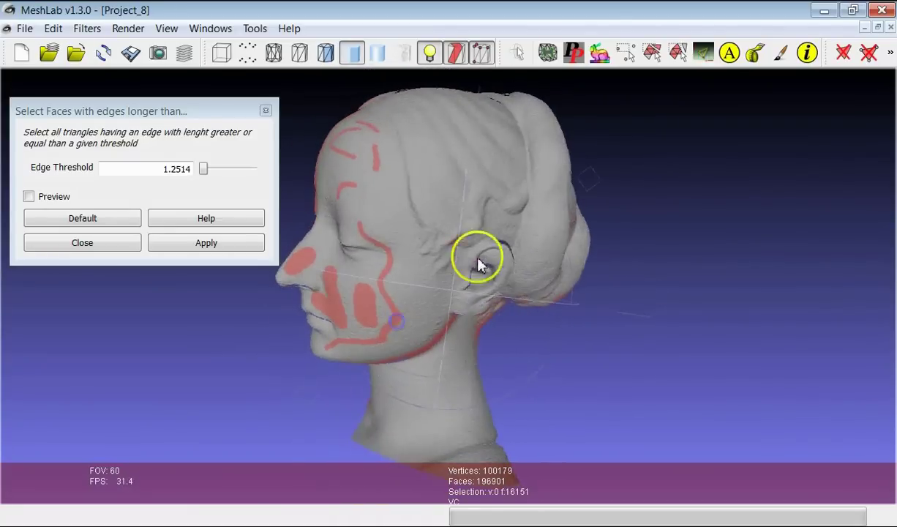
left_click(122, 244)
left_click(87, 28)
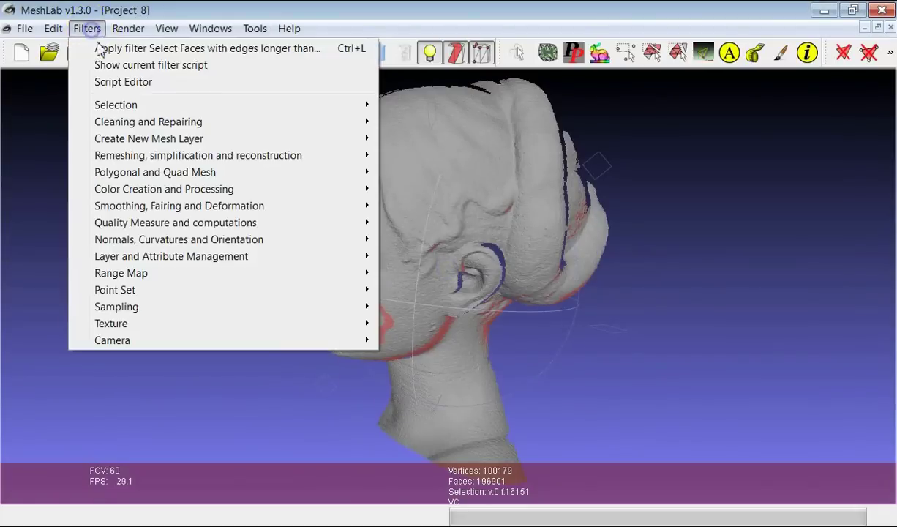
Browse the Selection filters down to Select All and dismiss the menus without applying any.
mouse_move(144, 125)
mouse_move(240, 107)
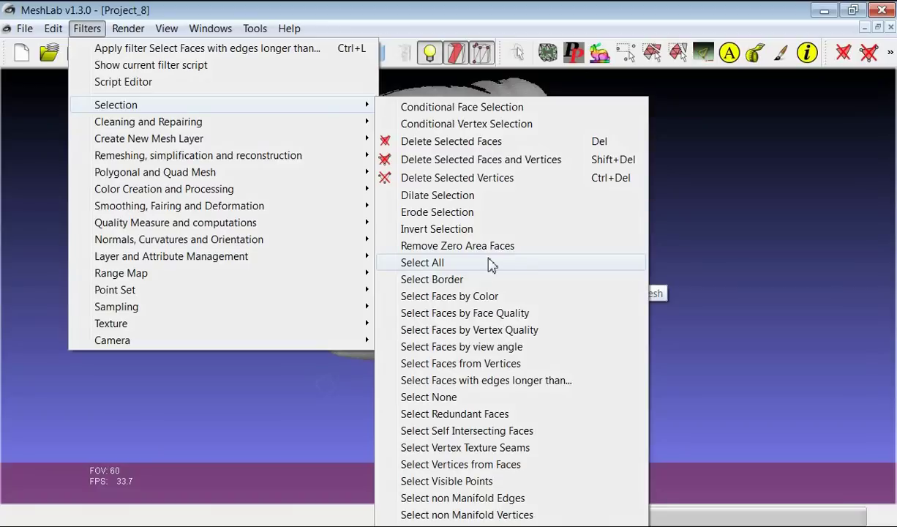
left_click(471, 37)
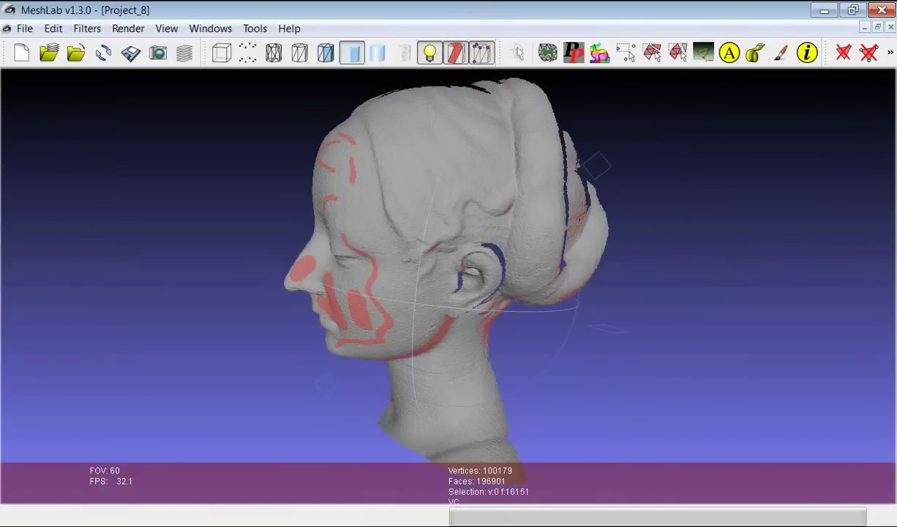